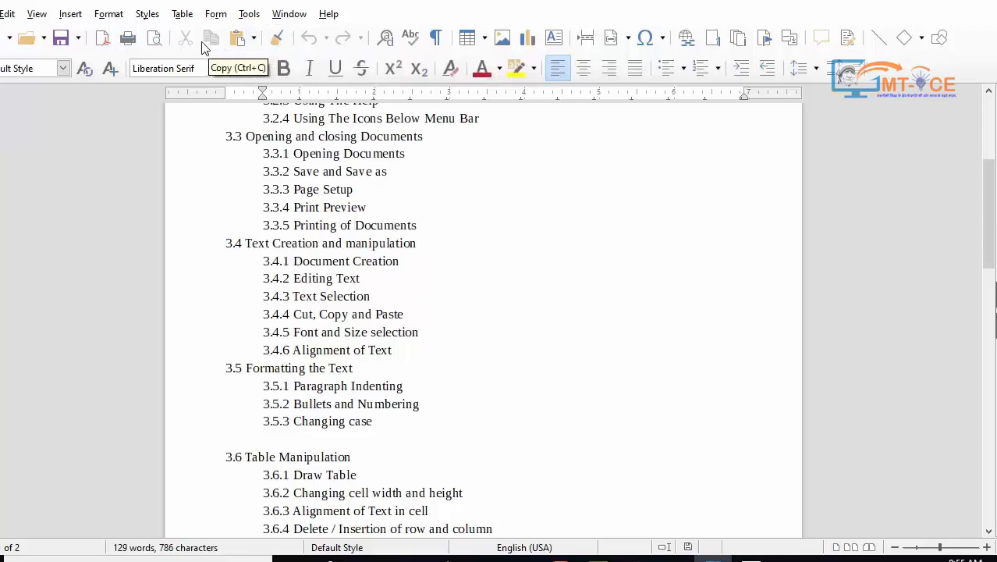
{"action": "left_click", "coordinate": [562, 252], "text": "shift"}
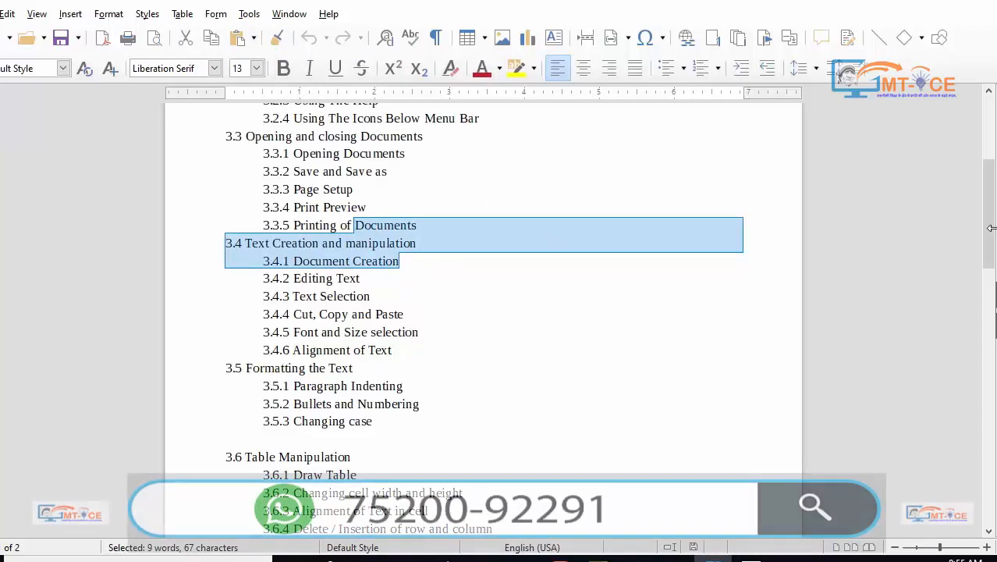
{"action": "left_click_drag", "start_coordinate": [988, 231], "coordinate": [987, 172]}
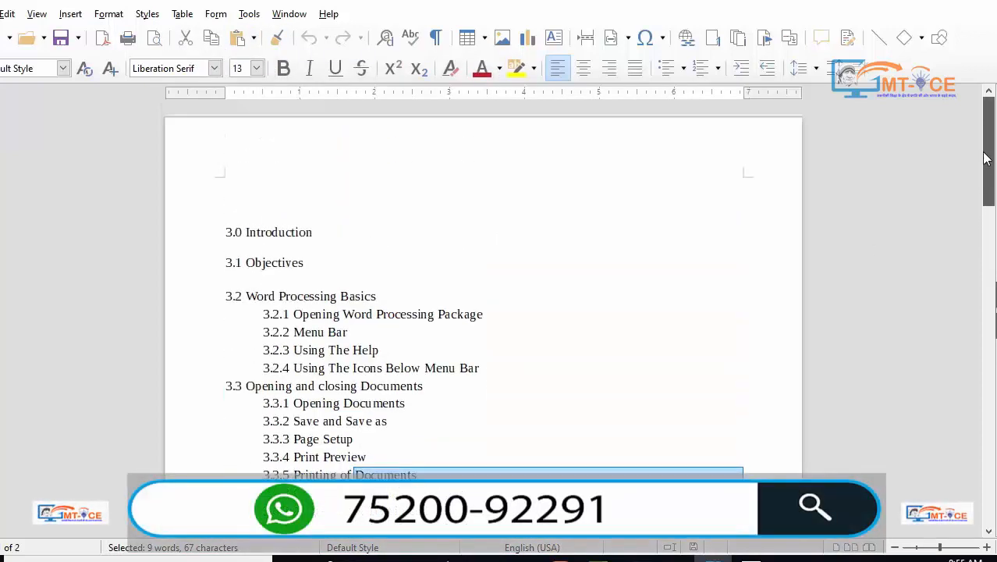
{"action": "left_click", "coordinate": [526, 342], "text": "shift"}
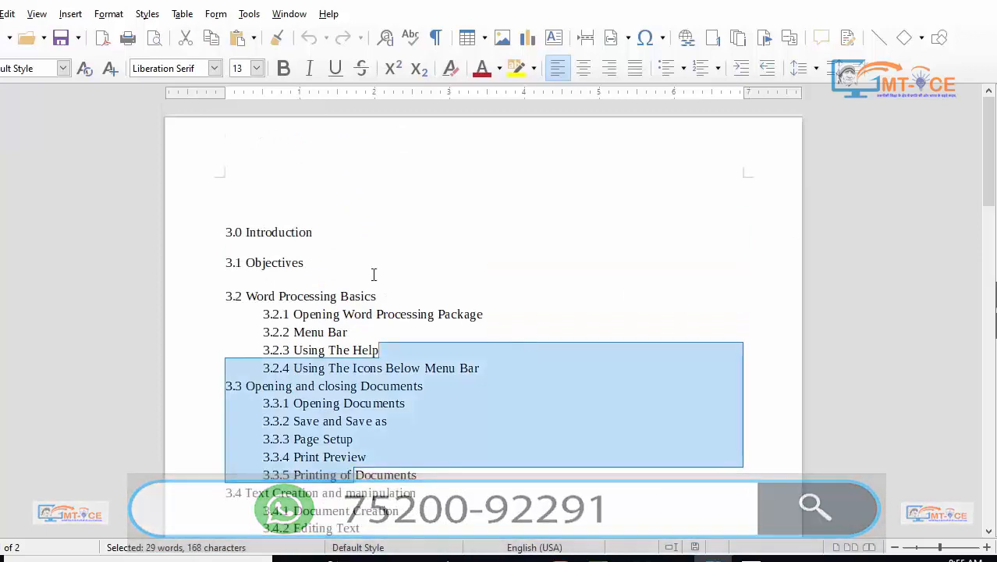
{"action": "left_click", "coordinate": [373, 275], "text": "shift"}
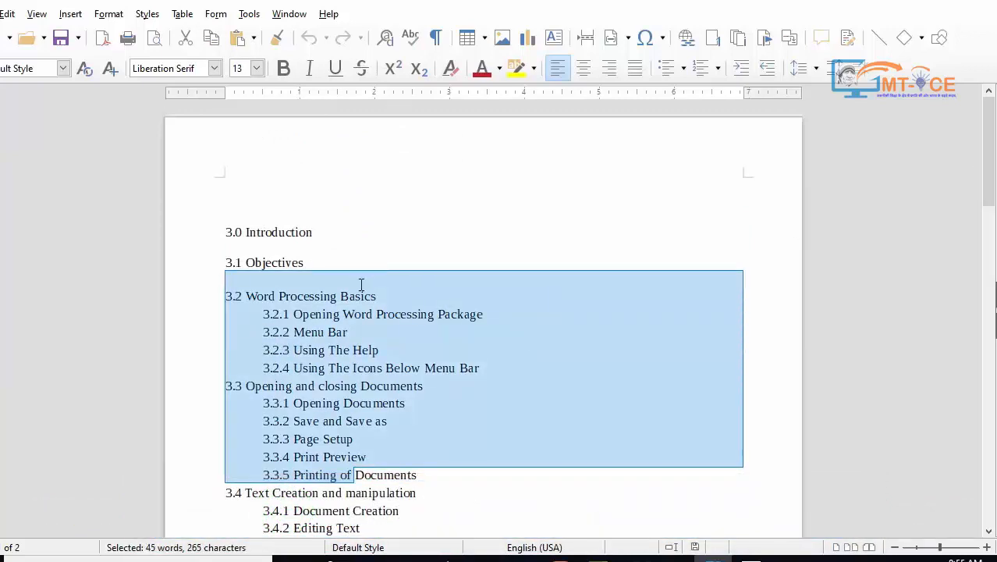
{"action": "left_click", "coordinate": [363, 300]}
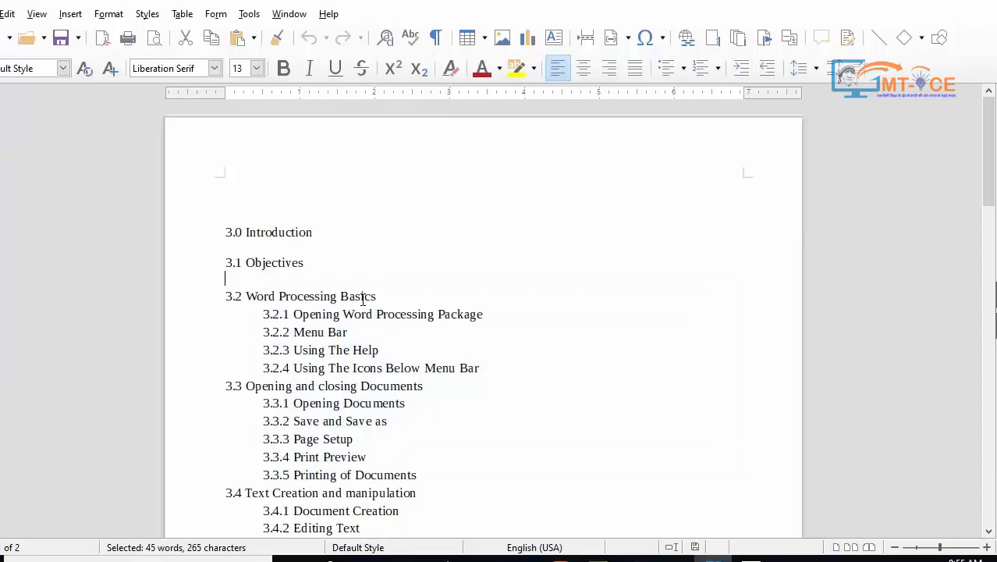
Step: Cut the "3.0 Introduction" and "3.1 Objectives" headings from the start of the document
{"action": "left_click", "coordinate": [315, 265]}
{"action": "left_click", "coordinate": [224, 232], "text": "shift"}
{"action": "key", "text": "ctrl+c"}
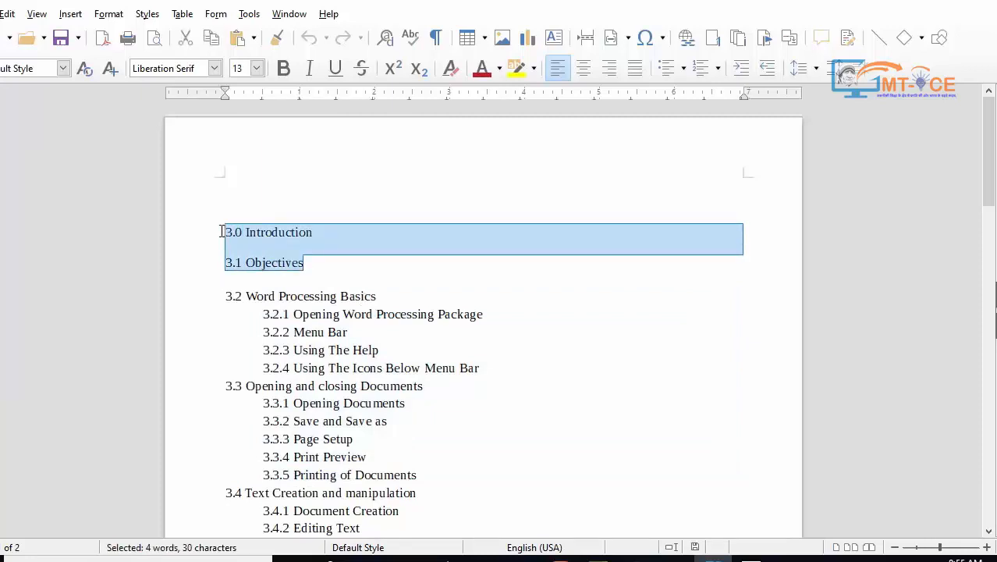
{"action": "left_click", "coordinate": [184, 39]}
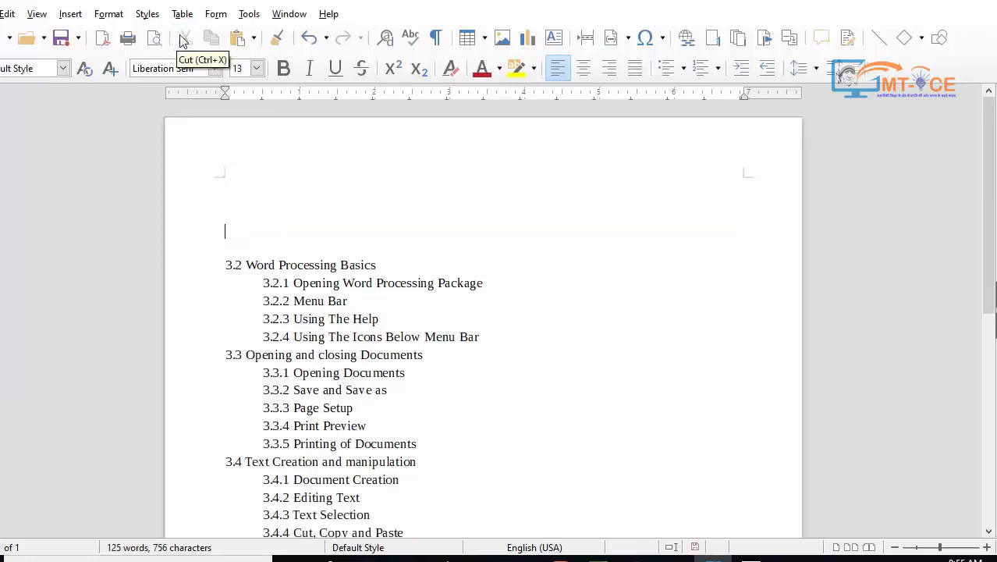
Step: Add four blank lines after "3.2.4 Using The Icons Below Menu Bar" and paste the cut headings on the second one
{"action": "left_click", "coordinate": [474, 350]}
{"action": "key", "text": "Return"}
{"action": "key", "text": "Return"}
{"action": "key", "text": "Return"}
{"action": "key", "text": "Return"}
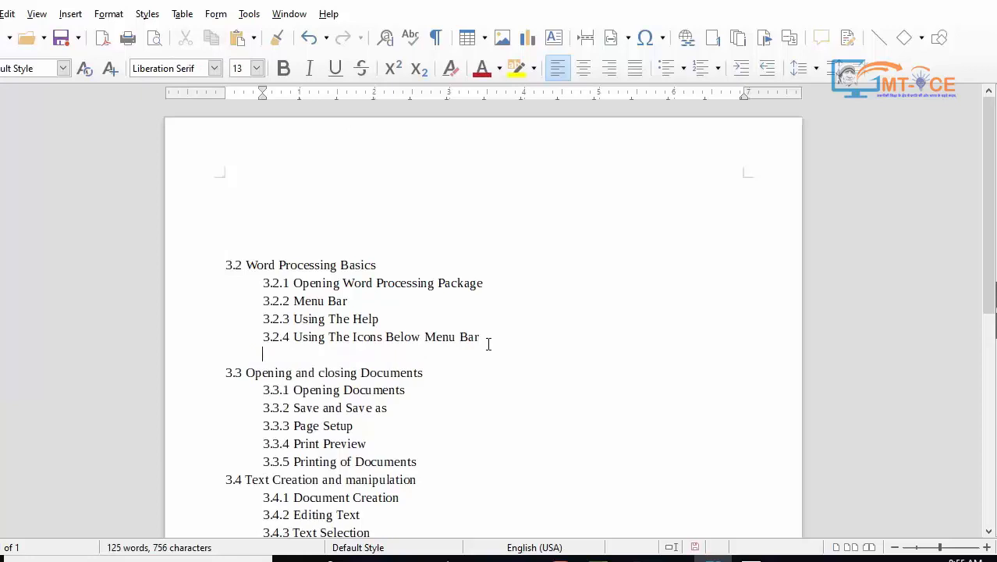
{"action": "left_click", "coordinate": [279, 379]}
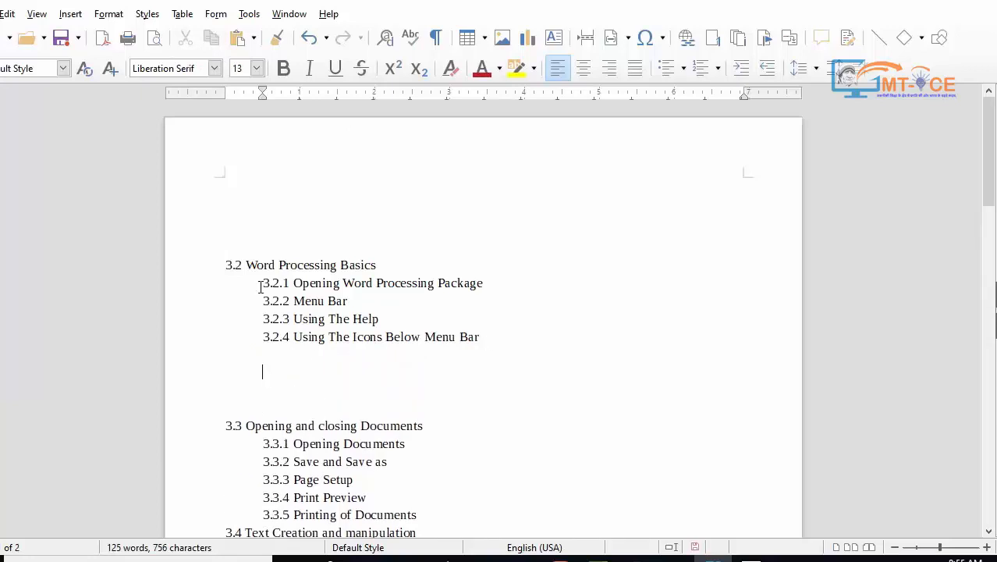
{"action": "left_click", "coordinate": [238, 40]}
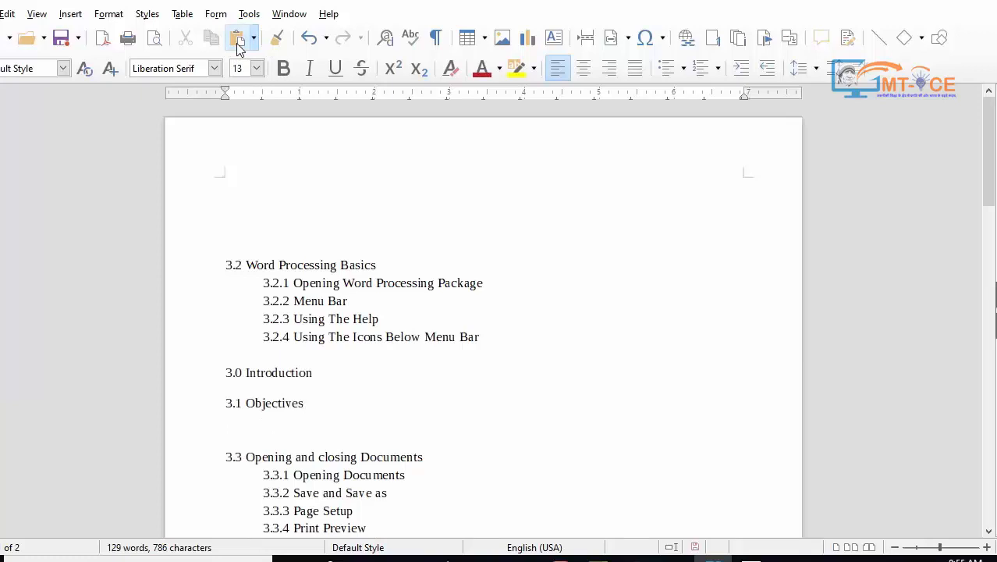
Step: Undo the paste, the added blank lines and the cut of the two headings
{"action": "key", "text": "ctrl+z"}
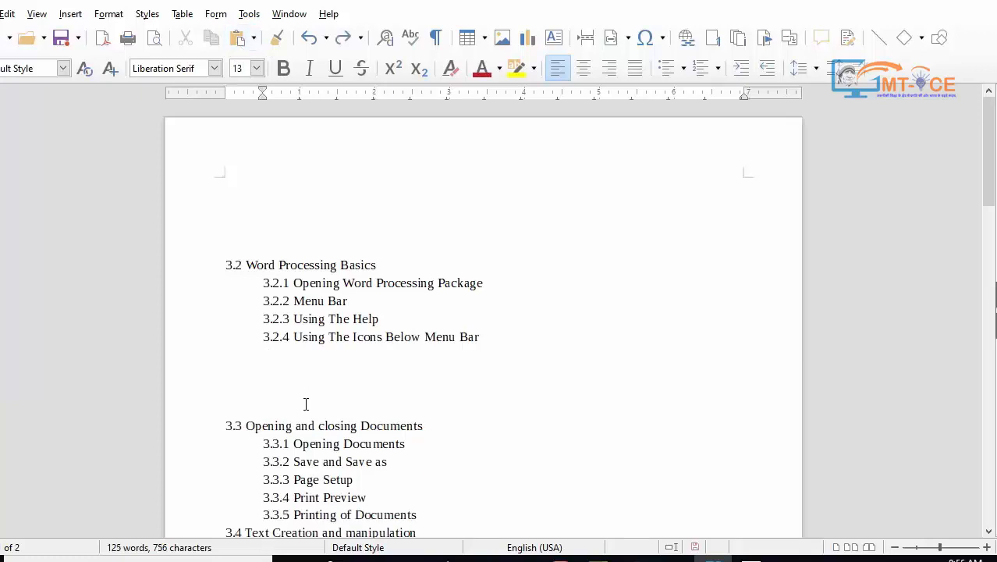
{"action": "key", "text": "ctrl+y"}
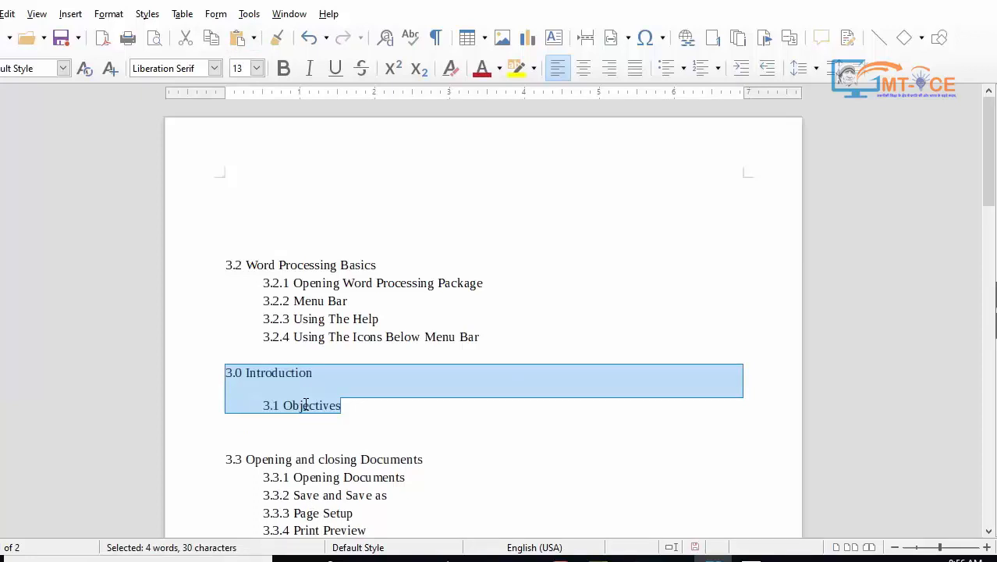
{"action": "key", "text": "ctrl+z"}
{"action": "key", "text": "ctrl+z"}
{"action": "key", "text": "ctrl+z"}
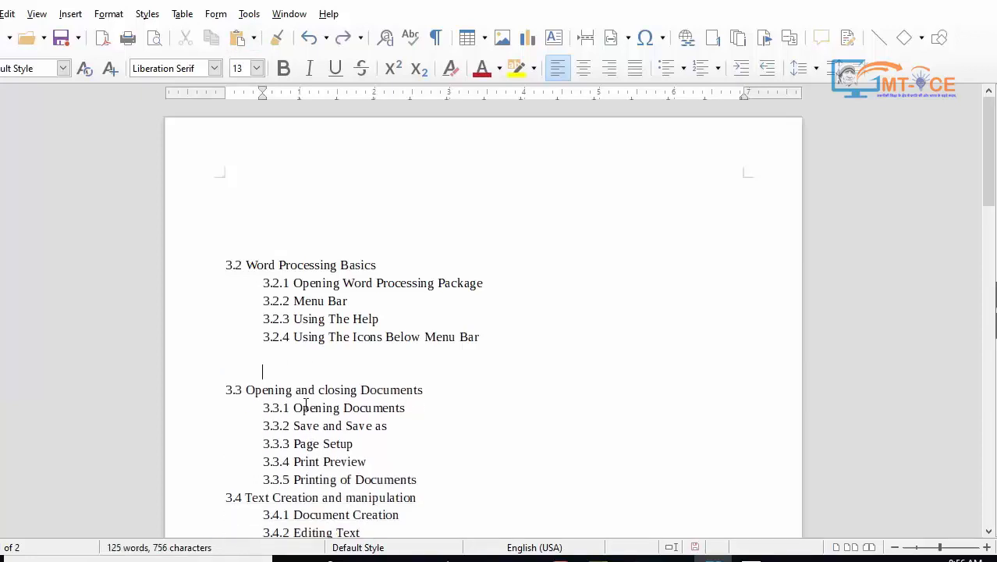
{"action": "key", "text": "ctrl+z"}
{"action": "key", "text": "ctrl+z"}
{"action": "key", "text": "ctrl+z"}
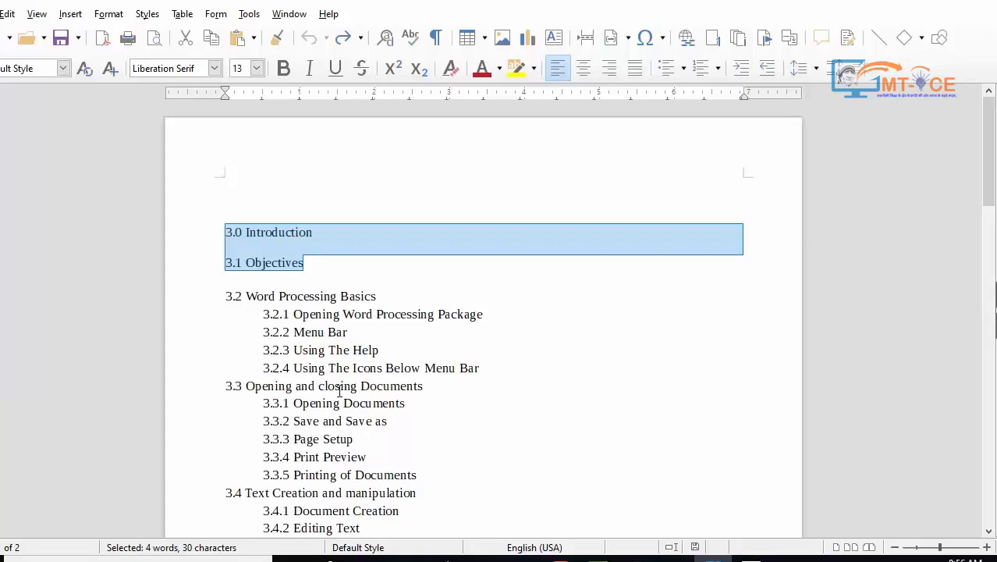
Step: Copy the "3.0 Introduction" and "3.1 Objectives" headings
{"action": "left_click", "coordinate": [318, 267]}
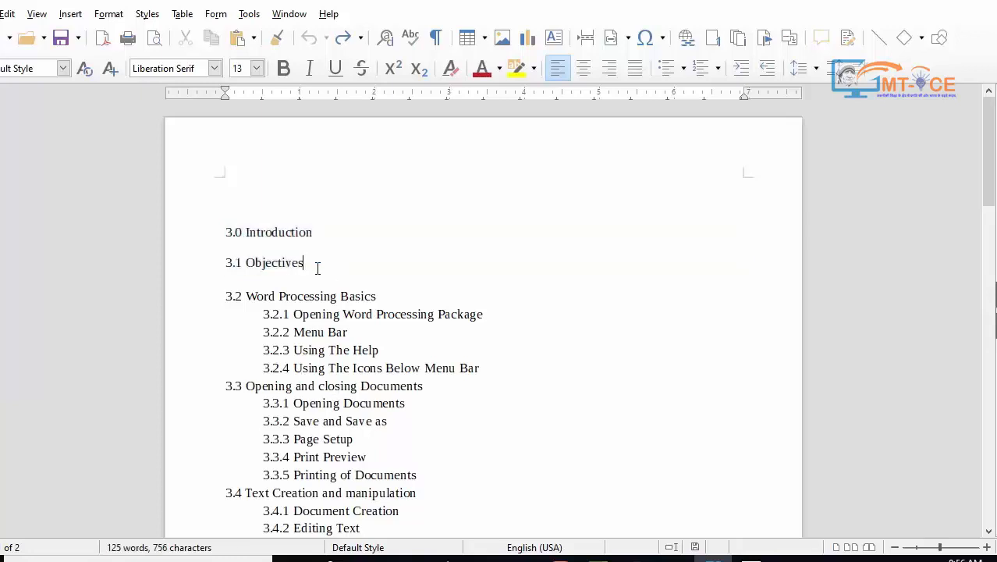
{"action": "left_click_drag", "start_coordinate": [304, 263], "coordinate": [225, 234]}
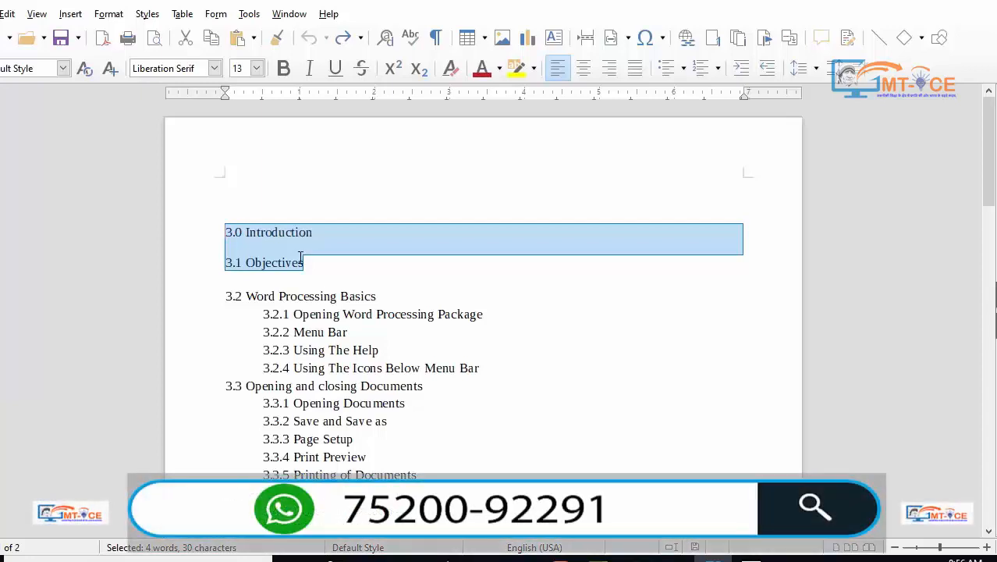
{"action": "left_click", "coordinate": [213, 39]}
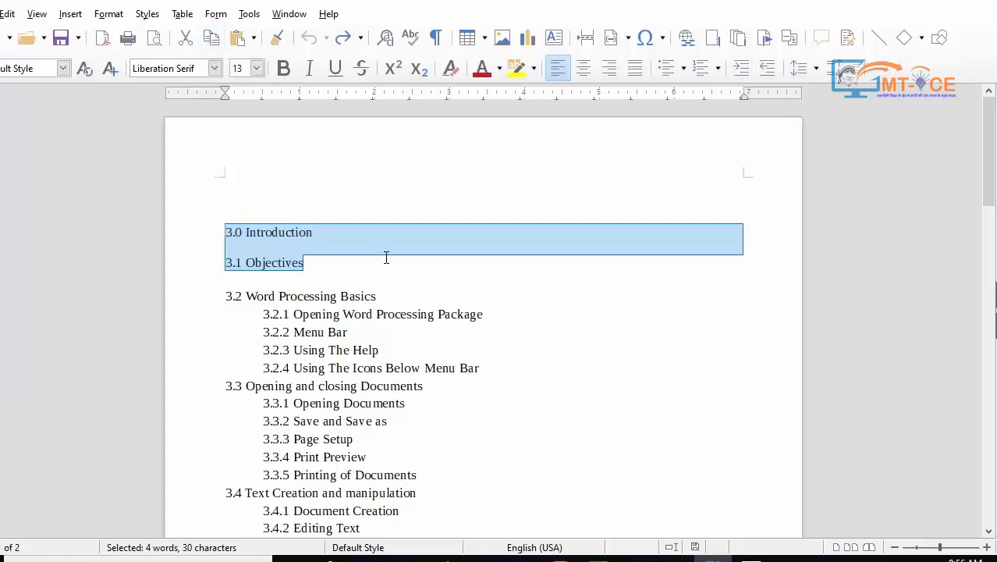
Step: Add four blank lines after "3.2.4 Using The Icons Below Menu Bar" and paste the copied headings there twice, one set under the other
{"action": "left_click", "coordinate": [503, 375]}
{"action": "key", "text": "Return"}
{"action": "key", "text": "Return"}
{"action": "key", "text": "Return"}
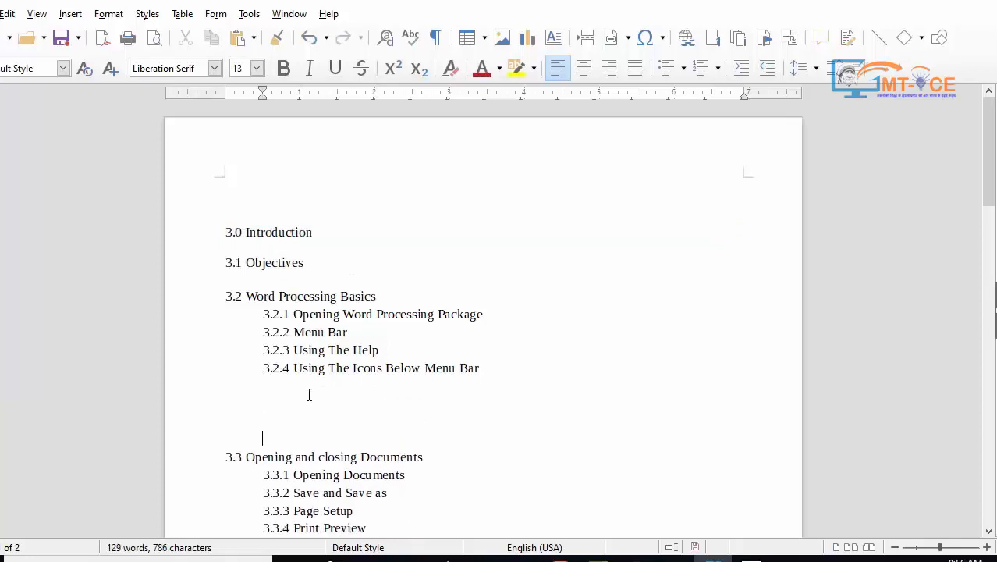
{"action": "left_click", "coordinate": [270, 405]}
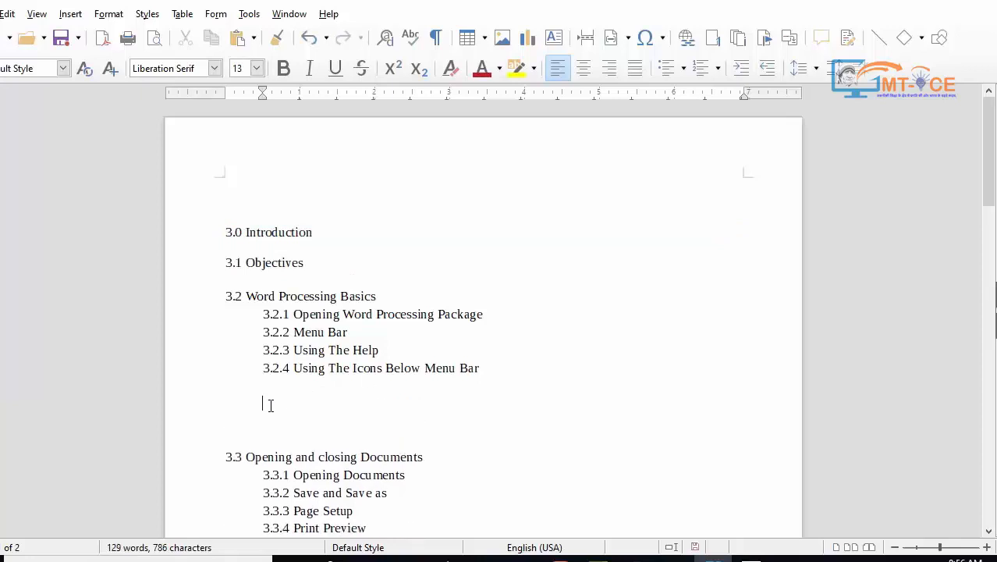
{"action": "left_click", "coordinate": [238, 39]}
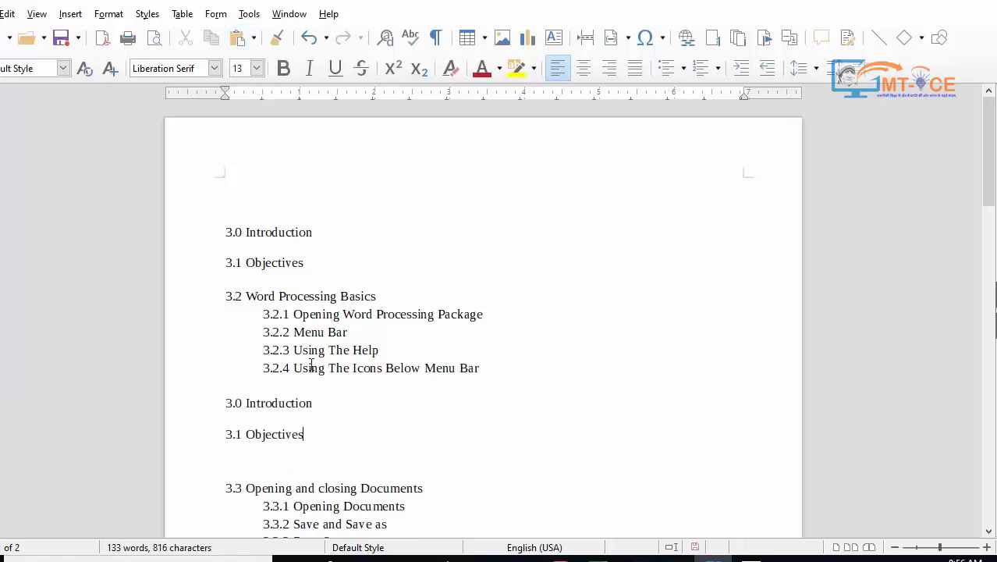
{"action": "key", "text": "Return"}
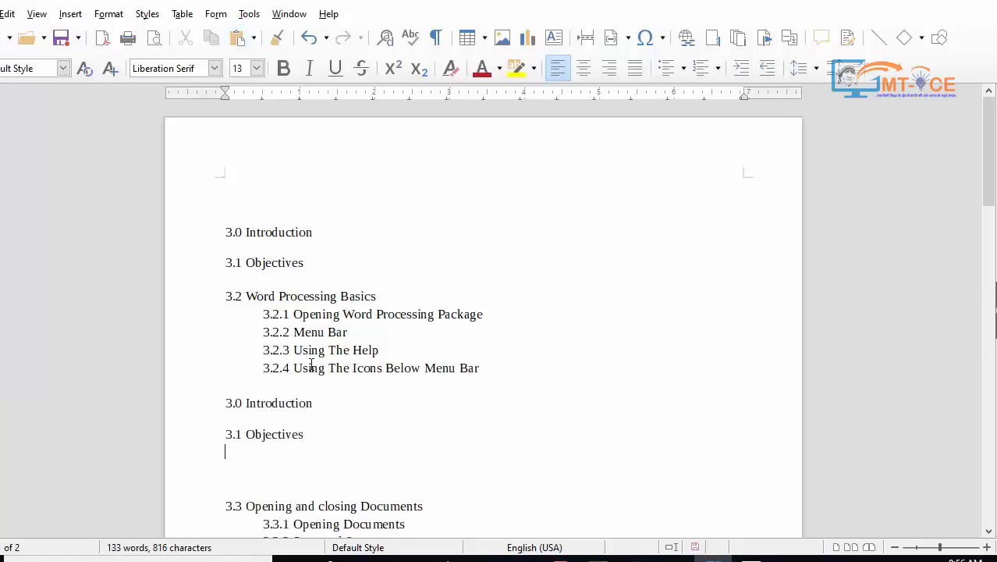
{"action": "left_click", "coordinate": [237, 39]}
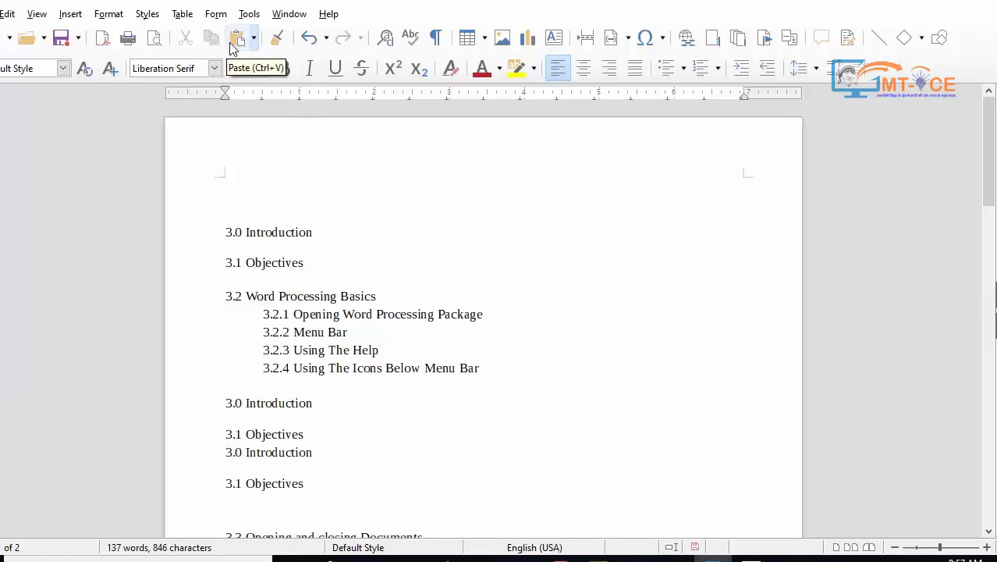
Step: Undo both pastes and the added blank lines, and open the paste format choices
{"action": "key", "text": "ctrl+z"}
{"action": "key", "text": "ctrl+z"}
{"action": "key", "text": "ctrl+z"}
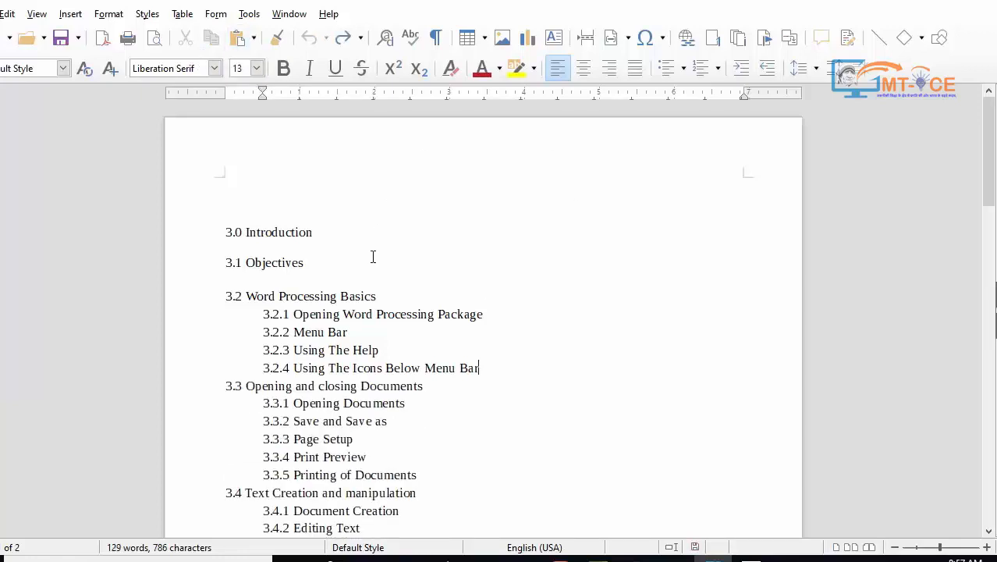
{"action": "left_click", "coordinate": [254, 39]}
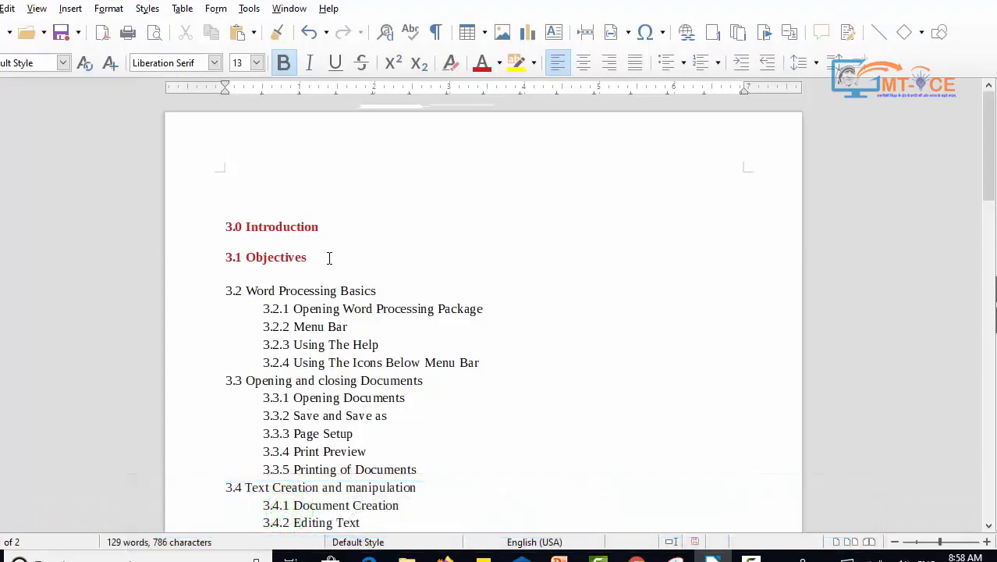
Step: Copy the red bold "3.0 Introduction" and "3.1 Objectives" headings and paste them as unformatted text on a new line below heading 3.2.4
{"action": "left_click_drag", "start_coordinate": [329, 258], "coordinate": [221, 228]}
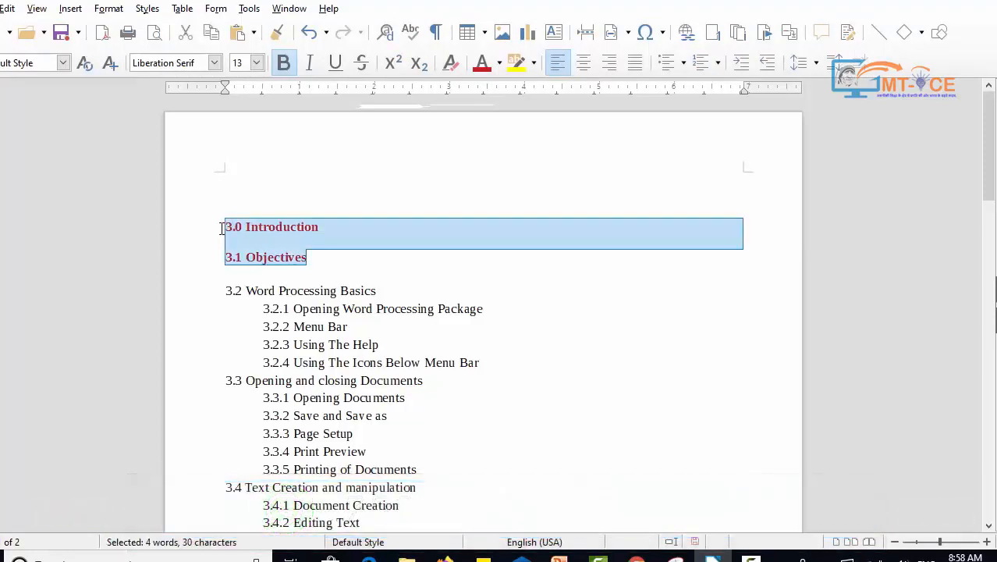
{"action": "left_click", "coordinate": [213, 36]}
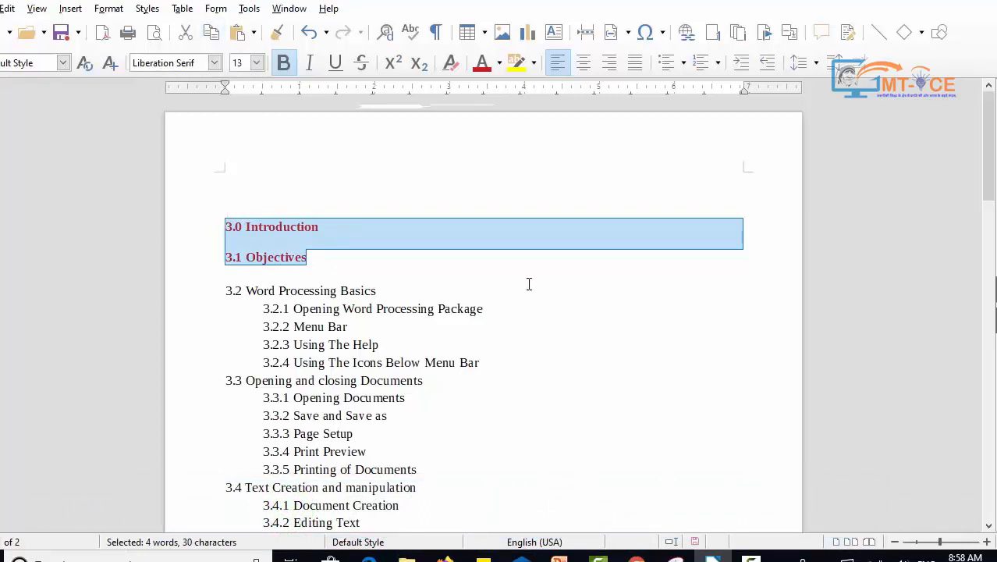
{"action": "left_click", "coordinate": [500, 362]}
{"action": "key", "text": "Return"}
{"action": "key", "text": "Return"}
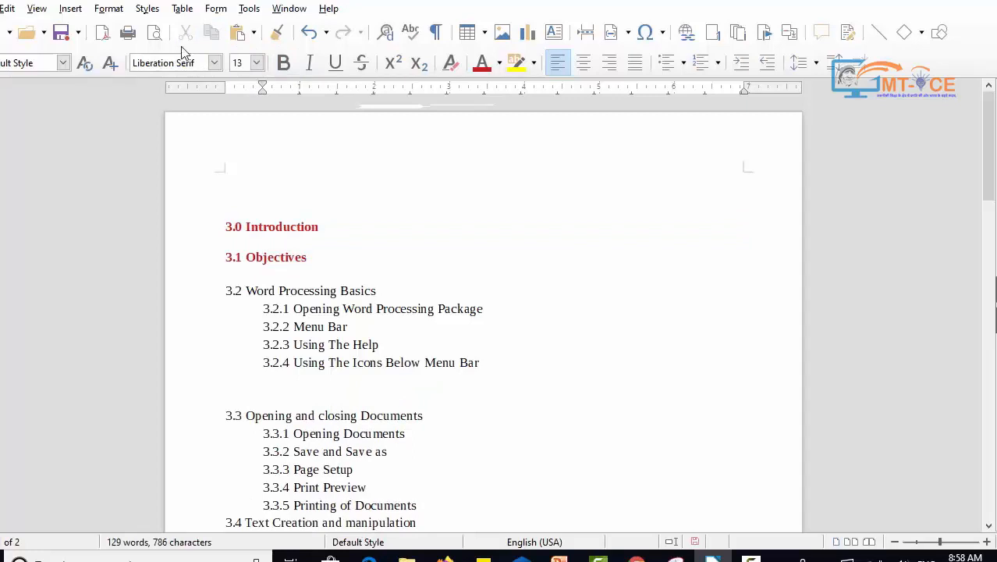
{"action": "left_click", "coordinate": [254, 33]}
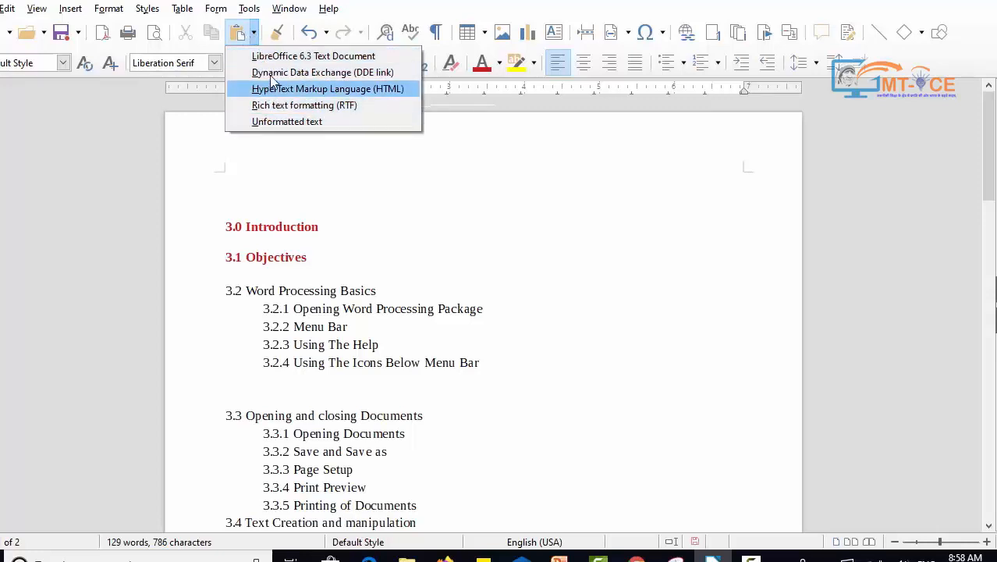
{"action": "left_click", "coordinate": [279, 122]}
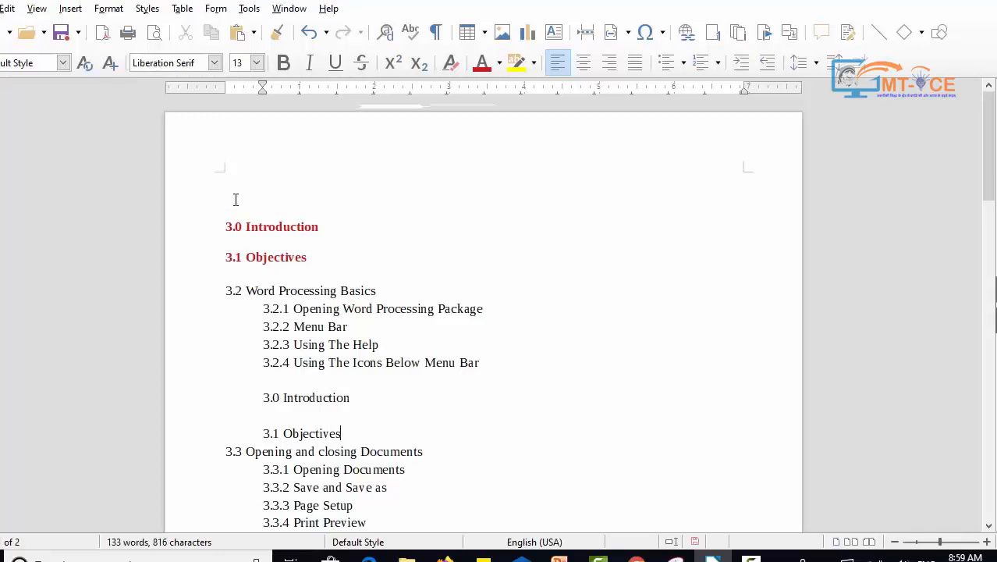
{"action": "left_click", "coordinate": [254, 33]}
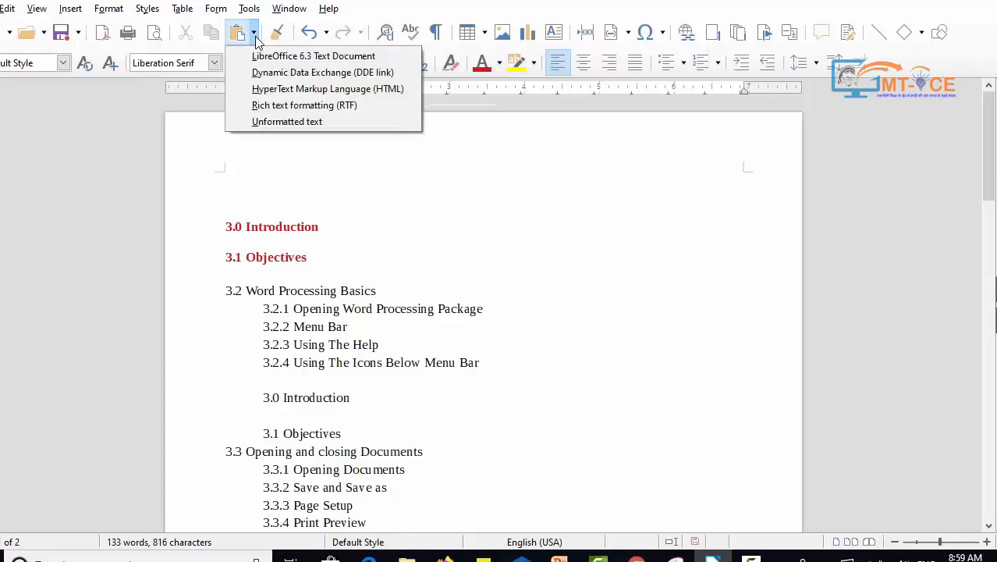
{"action": "left_click", "coordinate": [616, 299]}
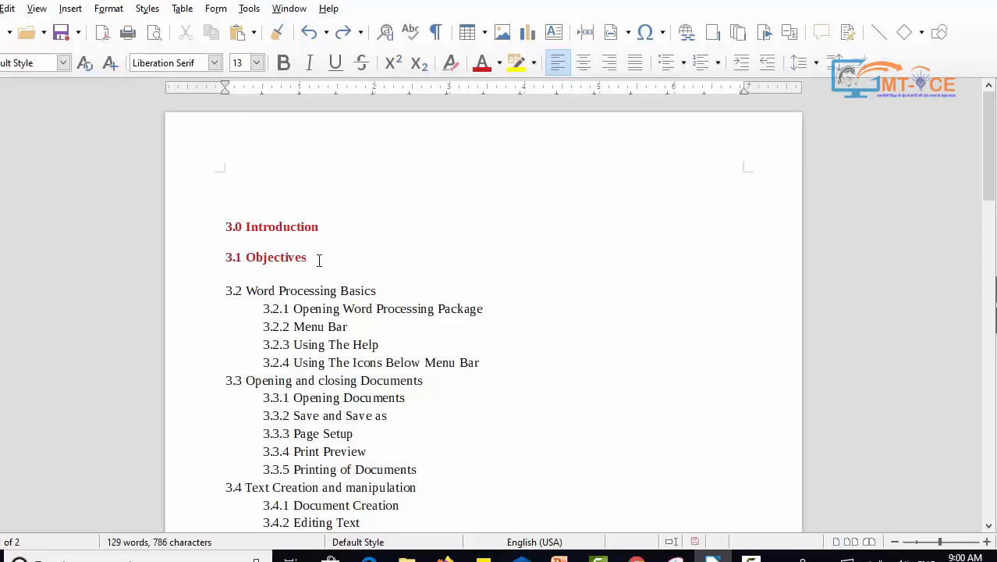
Step: Clone the red bold formatting of the "3.0 Introduction" and "3.1 Objectives" headings onto the lines from 3.2 through "3.3 Opening and closing Documents"
{"action": "left_click_drag", "start_coordinate": [308, 258], "coordinate": [224, 227]}
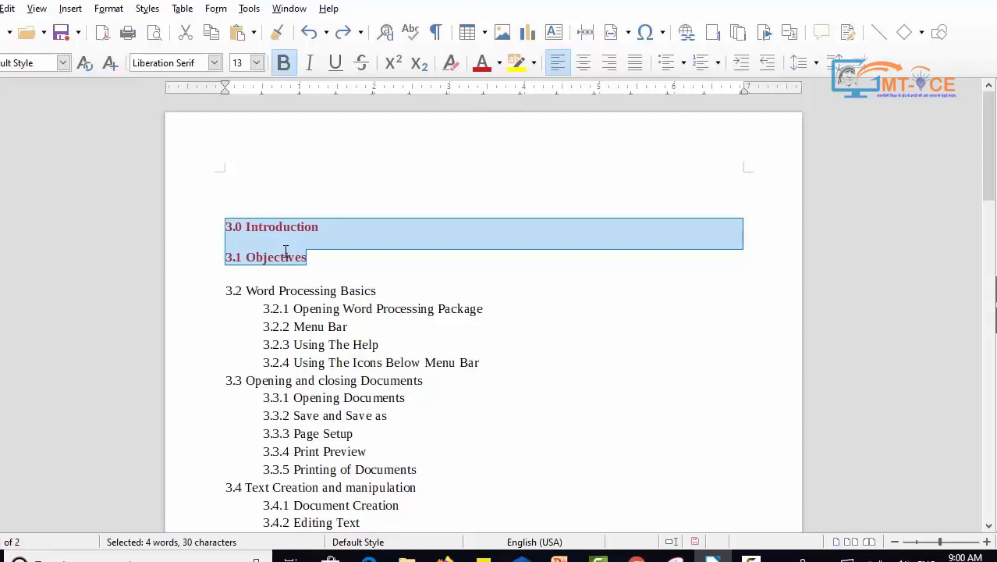
{"action": "left_click", "coordinate": [278, 32]}
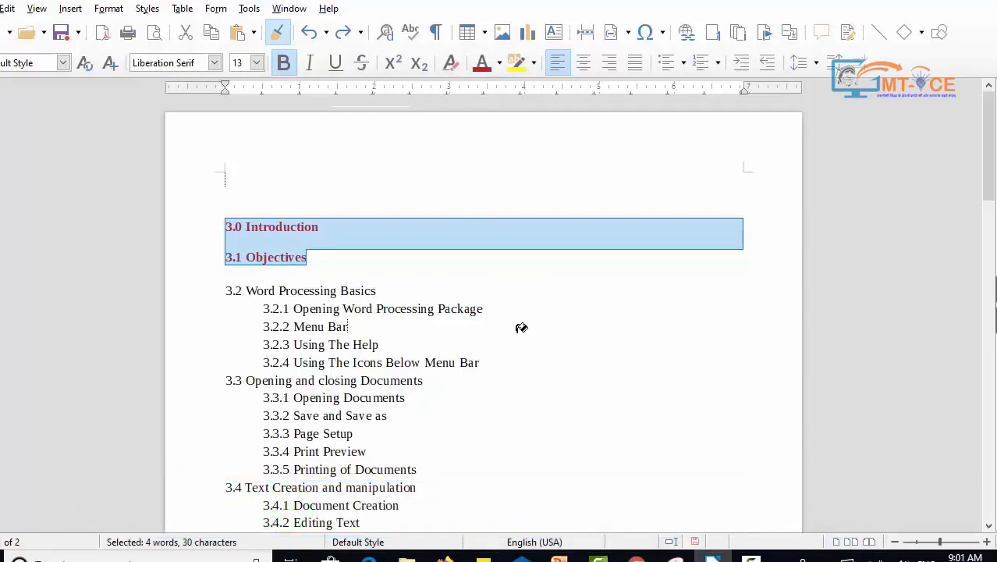
{"action": "mouse_move", "coordinate": [422, 380]}
{"action": "left_mouse_down"}
{"action": "mouse_move", "coordinate": [264, 337]}
{"action": "mouse_move", "coordinate": [224, 291]}
{"action": "left_mouse_up"}
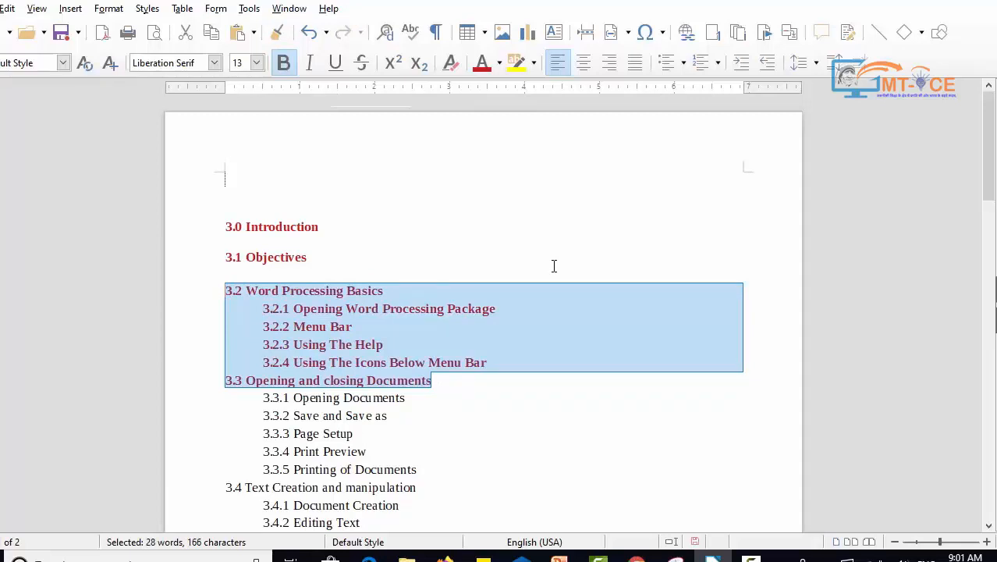
{"action": "left_click", "coordinate": [397, 292]}
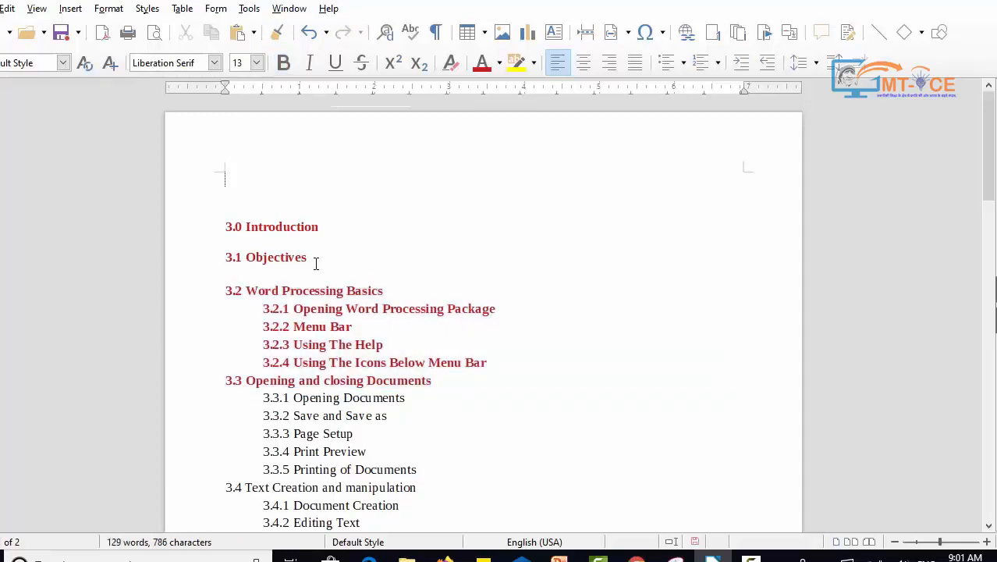
Step: Clone the red bold formatting of the "3.0 Introduction" and "3.1 Objectives" headings onto the lines from 3.4 through "3.4.2 Editing Text"
{"action": "left_click_drag", "start_coordinate": [316, 263], "coordinate": [219, 217]}
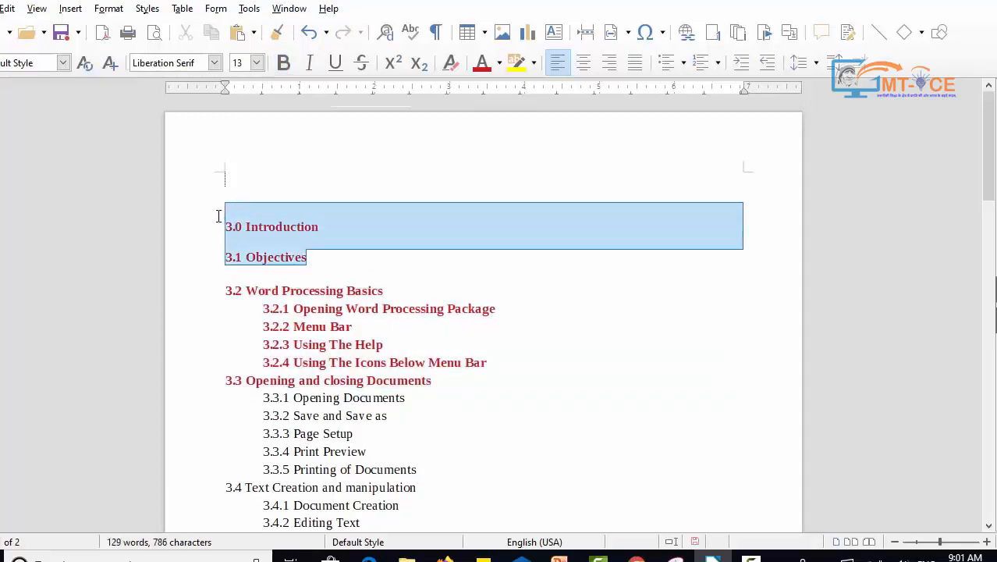
{"action": "left_click", "coordinate": [272, 33]}
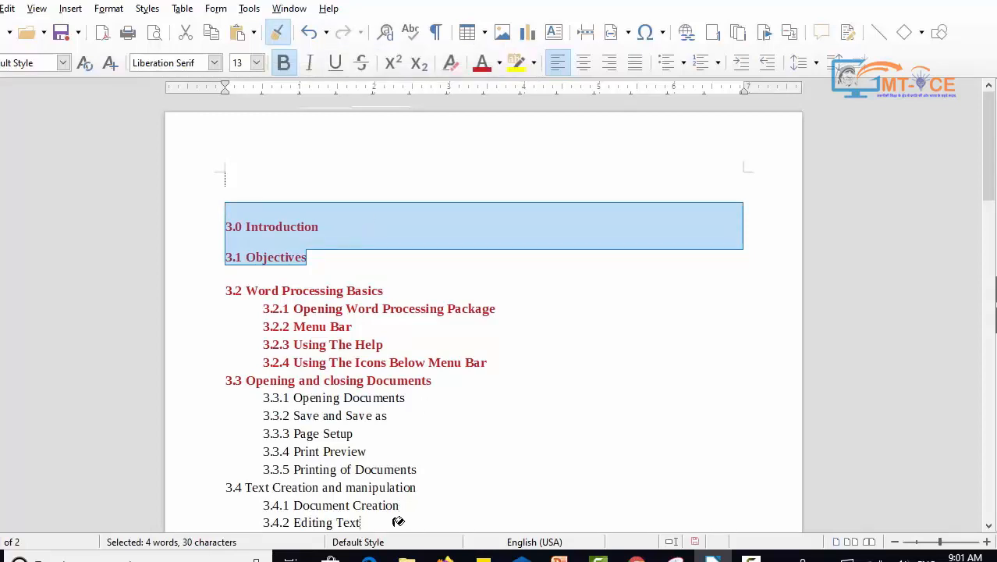
{"action": "left_click_drag", "start_coordinate": [398, 521], "coordinate": [223, 485]}
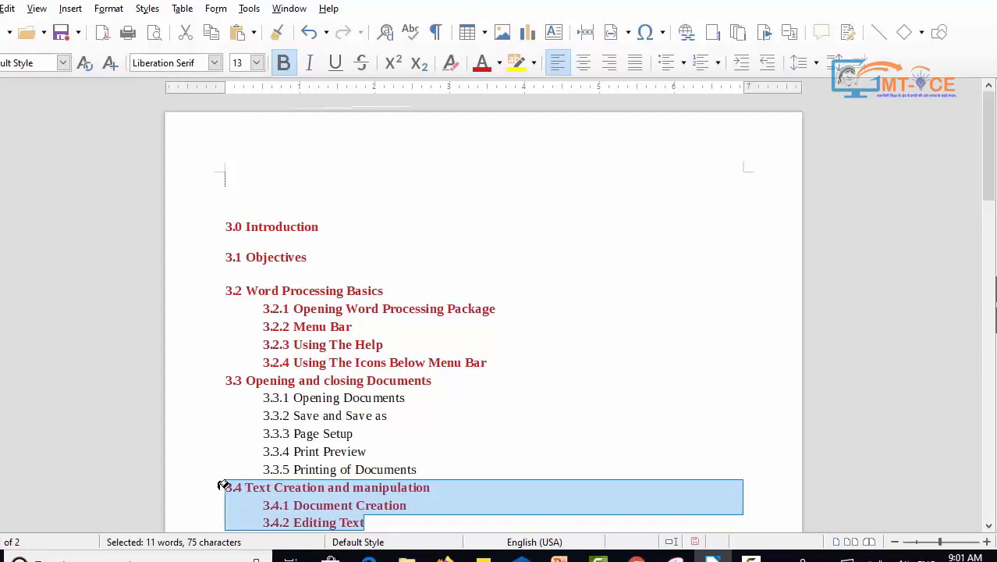
{"action": "left_click", "coordinate": [389, 415]}
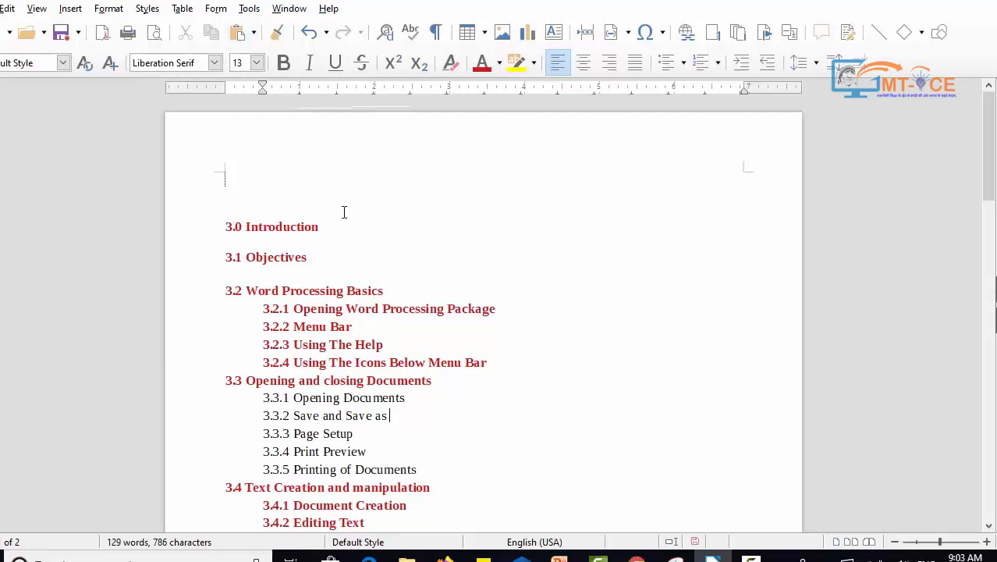
Step: Add three blank lines below "3.3.5 Printing of Documents", paste a copy of the 3.0 and 3.1 headings there and undo the paste
{"action": "left_click_drag", "start_coordinate": [324, 259], "coordinate": [220, 216]}
{"action": "key", "text": "ctrl+c"}
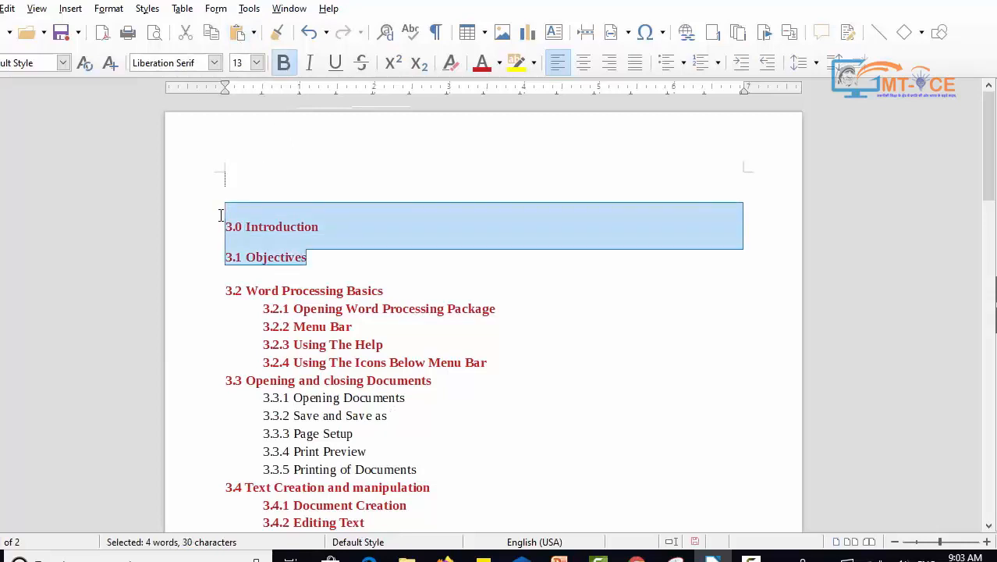
{"action": "left_click", "coordinate": [463, 466]}
{"action": "key", "text": "Return"}
{"action": "key", "text": "Return"}
{"action": "key", "text": "Return"}
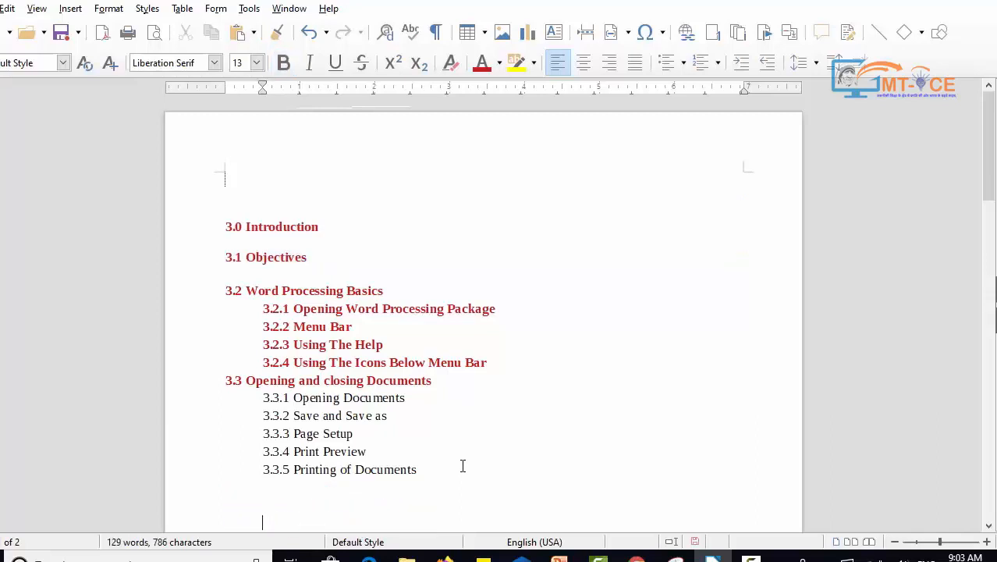
{"action": "key", "text": "Down"}
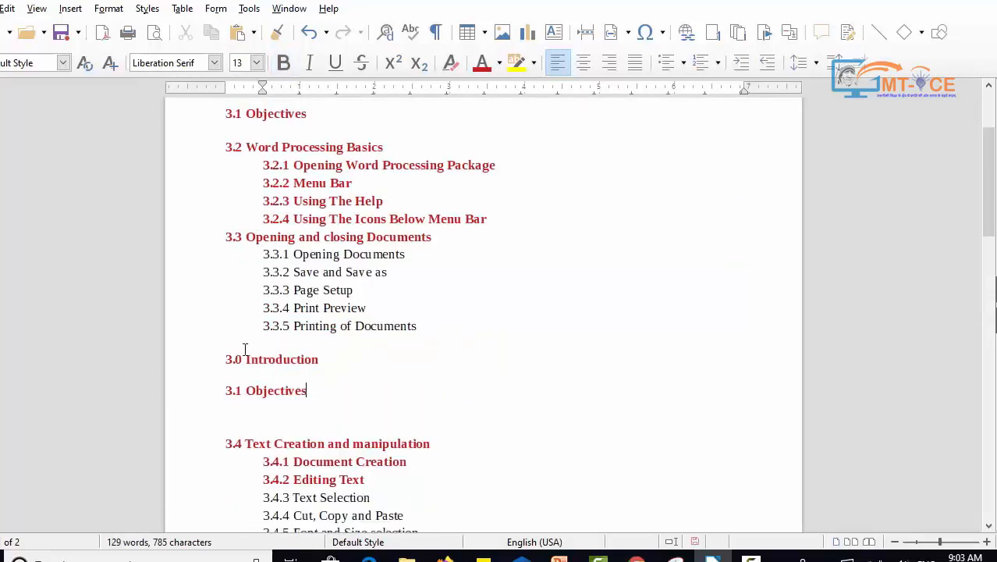
{"action": "key", "text": "ctrl+v"}
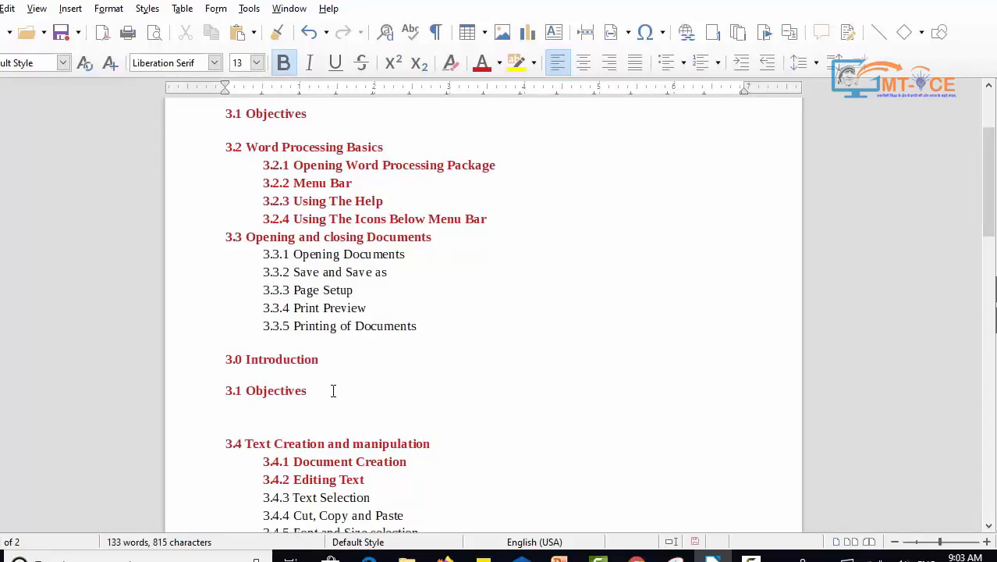
{"action": "key", "text": "ctrl+z"}
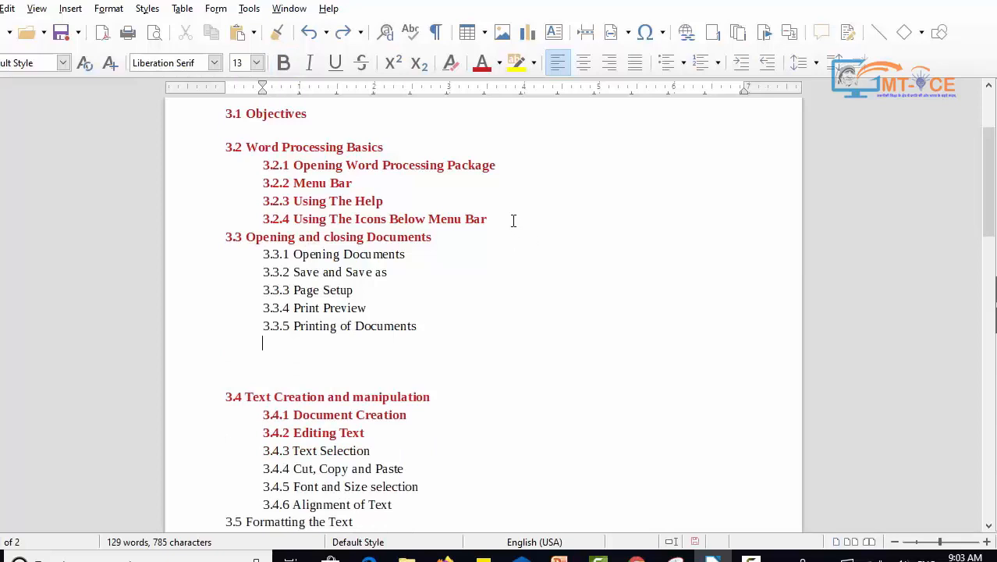
Step: Cut the lines from "3.2 Word Processing Basics" through 3.2.4 and paste them into the blank lines below "3.3.5 Printing of Documents"
{"action": "left_click_drag", "start_coordinate": [487, 220], "coordinate": [199, 151]}
{"action": "key", "text": "ctrl+c"}
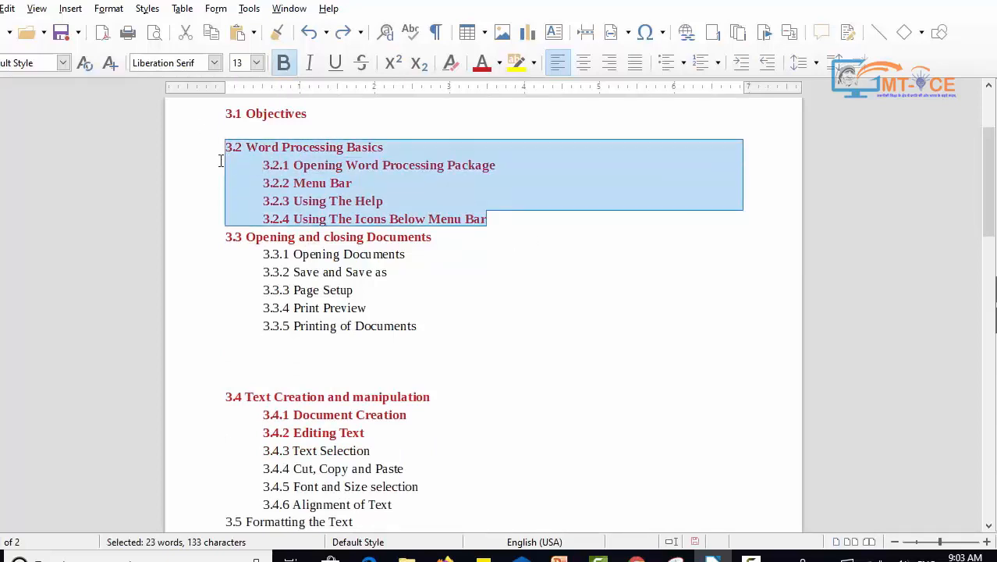
{"action": "key", "text": "Delete"}
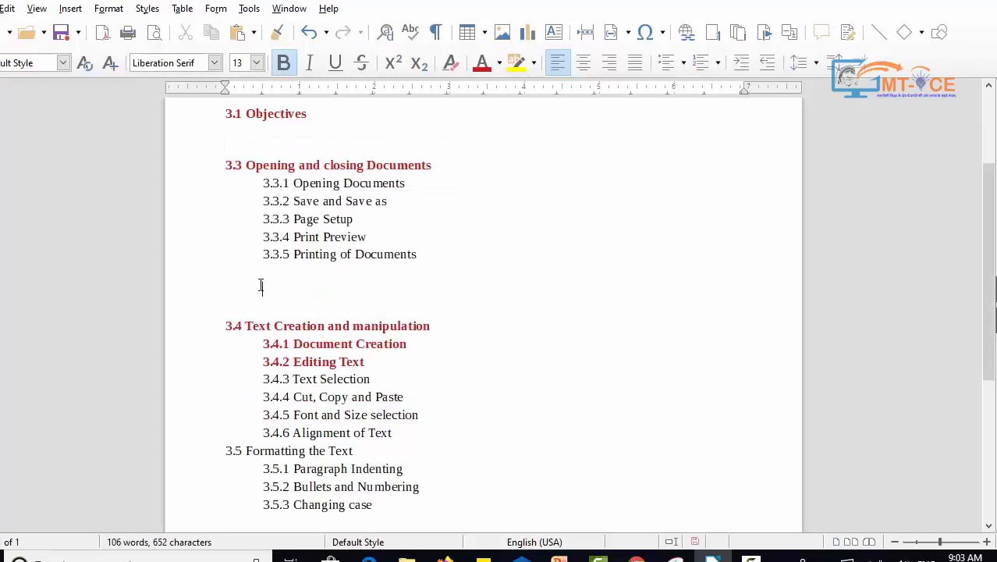
{"action": "left_click", "coordinate": [261, 285]}
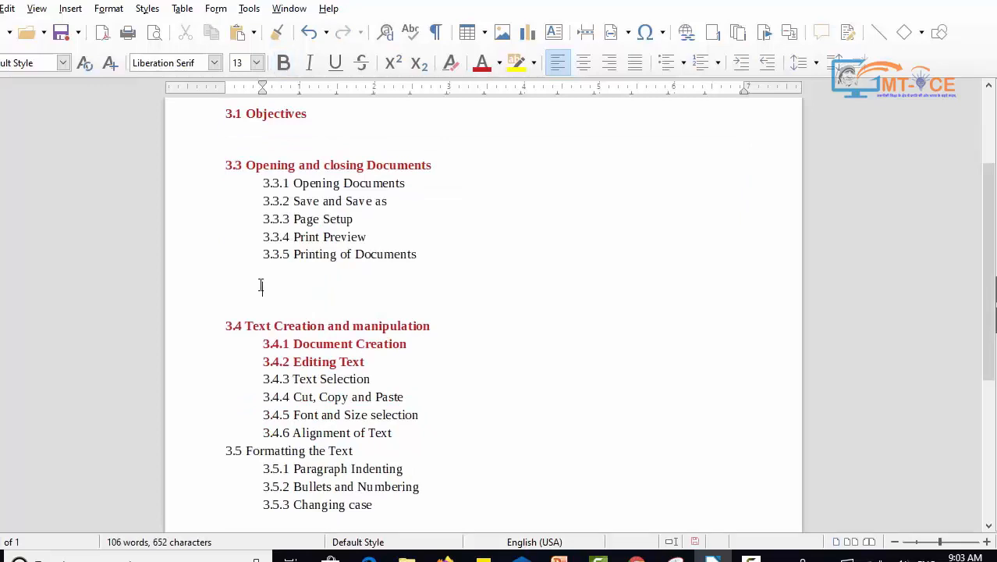
{"action": "key", "text": "ctrl+v"}
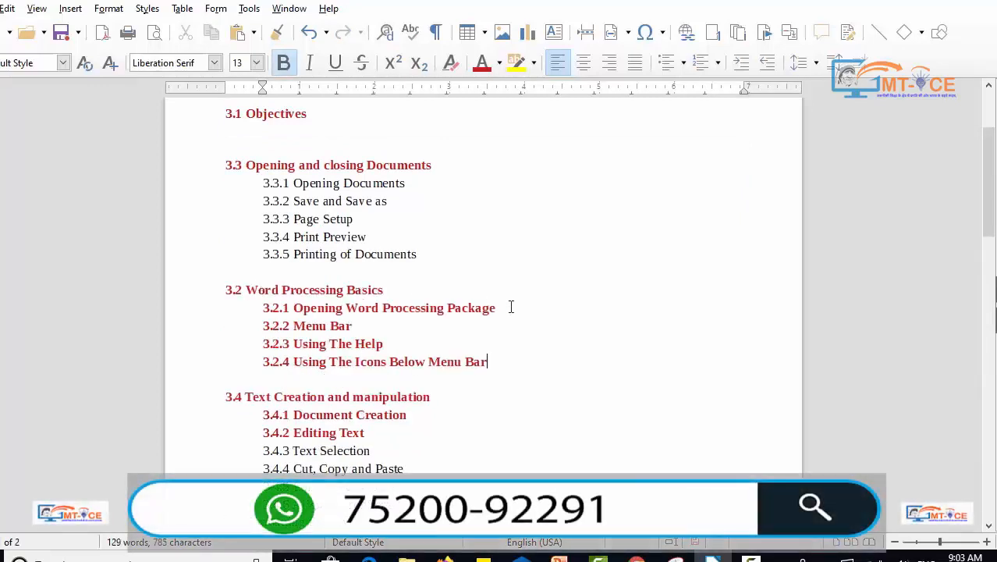
Step: Undo the paste and the cut of the 3.2 section, and place the cursor on the first blank line below 3.3.5
{"action": "key", "text": "ctrl+z"}
{"action": "key", "text": "ctrl+z"}
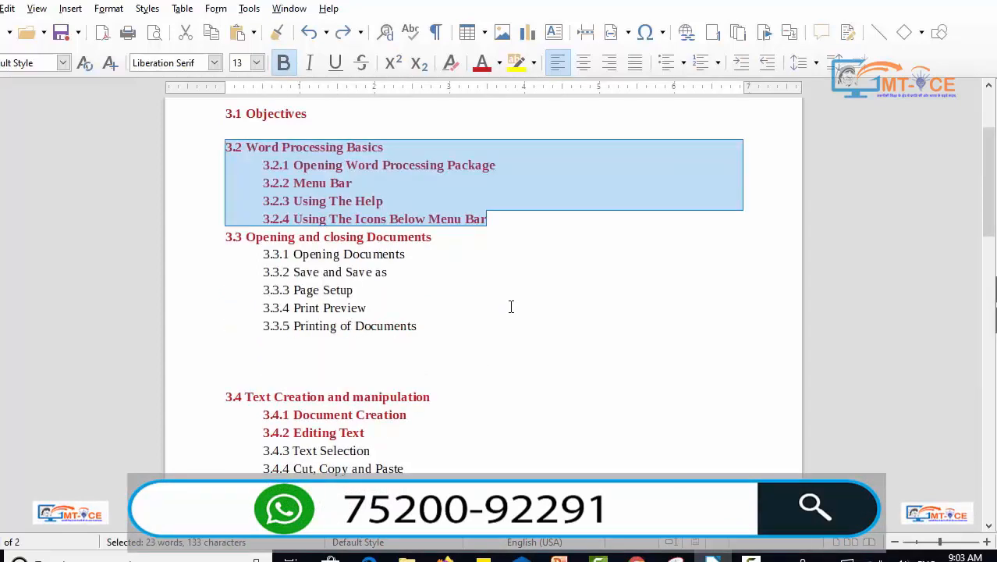
{"action": "left_click", "coordinate": [450, 350]}
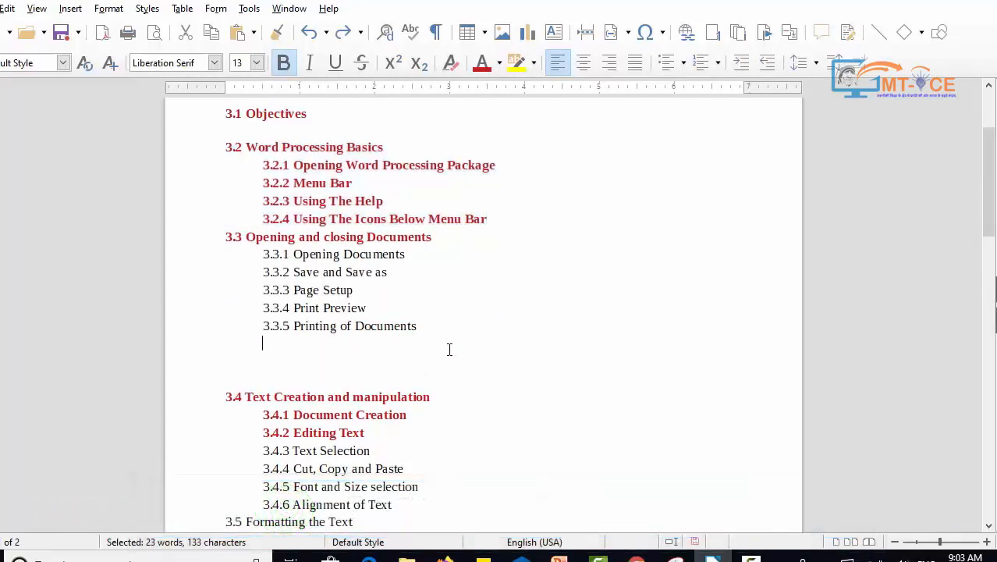